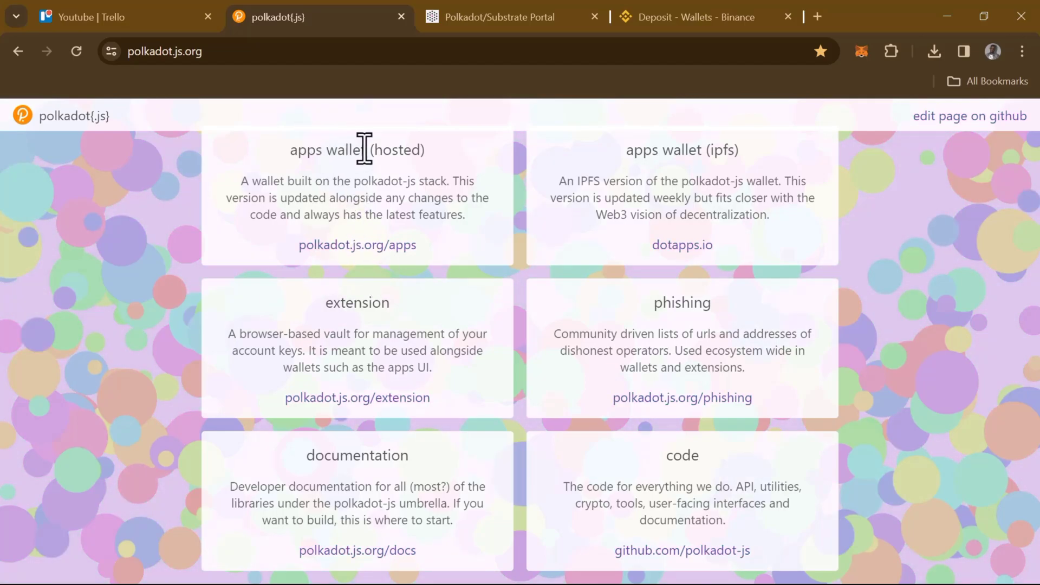
Step: Open the hosted apps wallet from polkadot.js.org and return to the Portal's My accounts page
{"action": "left_click_drag", "start_coordinate": [307, 150], "coordinate": [411, 148]}
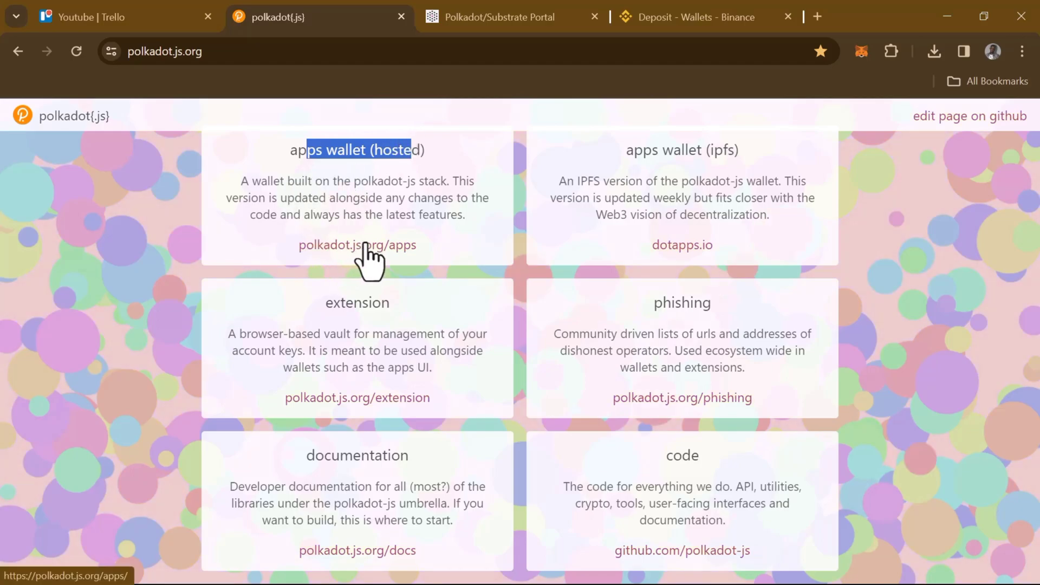
{"action": "left_click", "coordinate": [399, 247]}
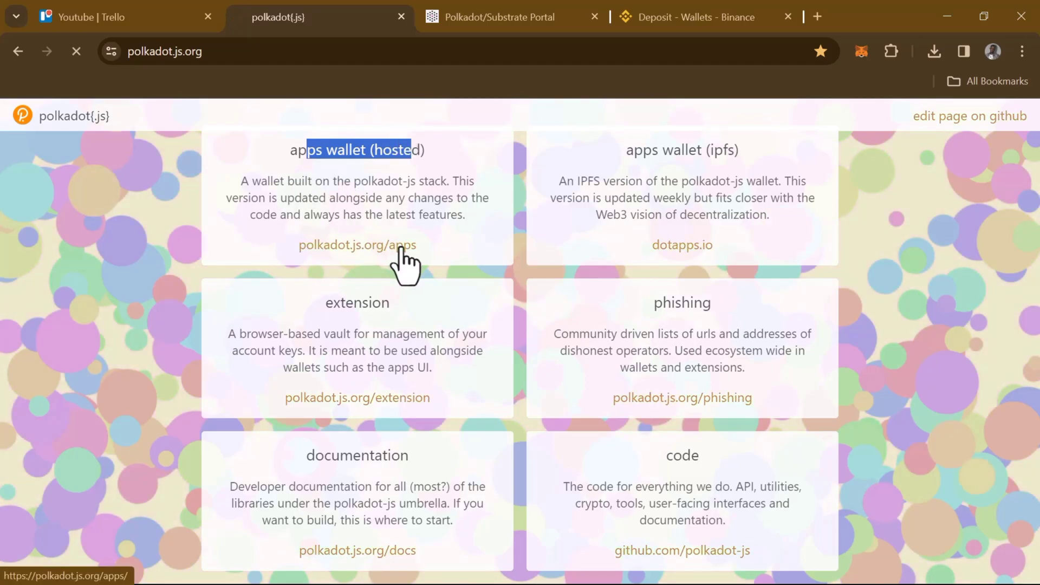
{"action": "key", "text": "ctrl+w"}
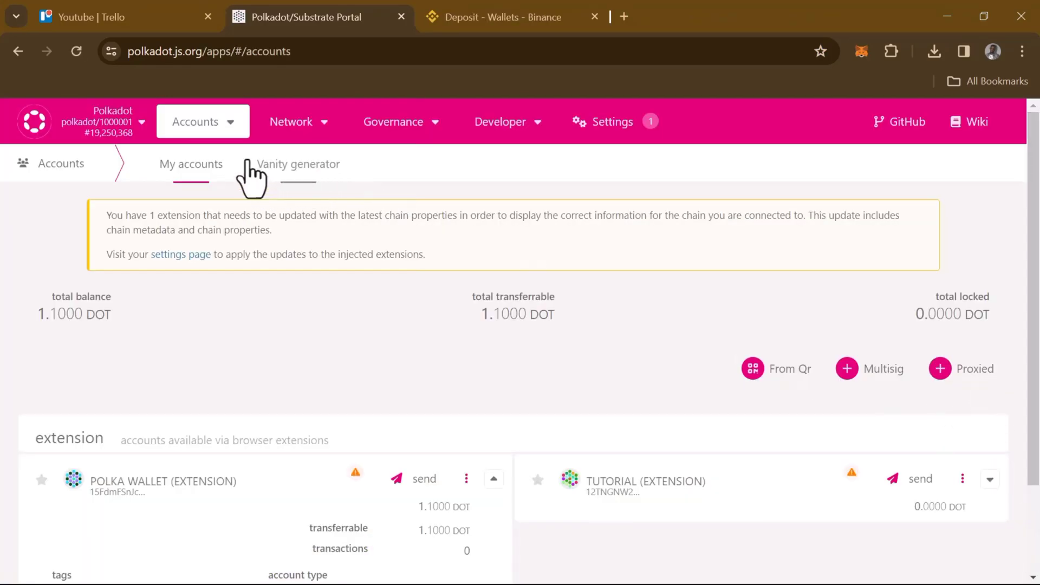
{"action": "mouse_move", "coordinate": [200, 122]}
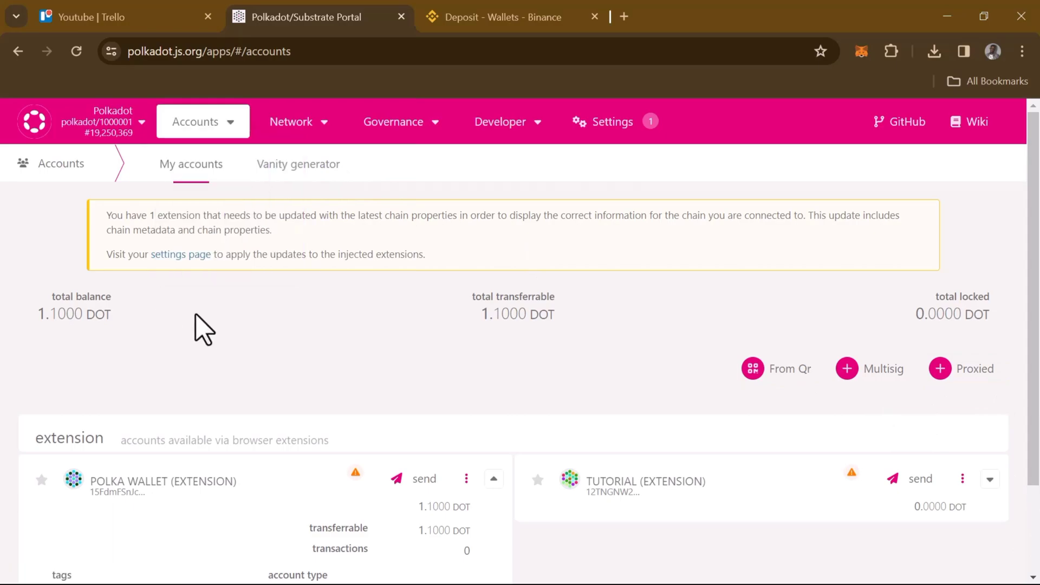
{"action": "scroll", "coordinate": [216, 388], "scroll_direction": "down", "scroll_amount": 2}
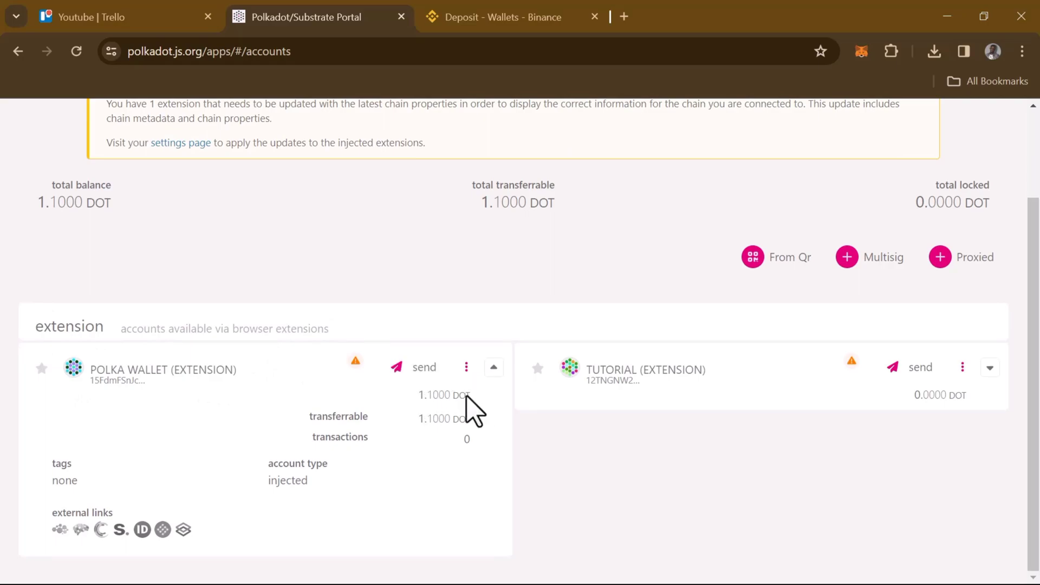
{"action": "left_click_drag", "start_coordinate": [469, 399], "coordinate": [518, 213]}
{"action": "left_click", "coordinate": [384, 253]}
{"action": "scroll", "coordinate": [384, 253], "scroll_direction": "up", "scroll_amount": 2}
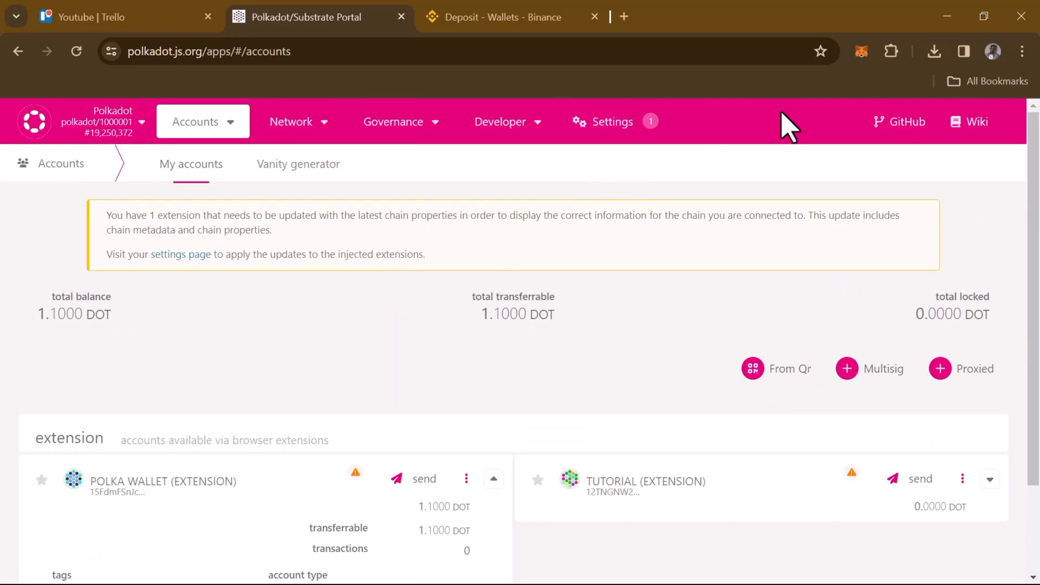
Step: In the polkadot{.js} extension, restrict the Polka Wallet account to the Polkadot Relay Chain
{"action": "left_click", "coordinate": [892, 54]}
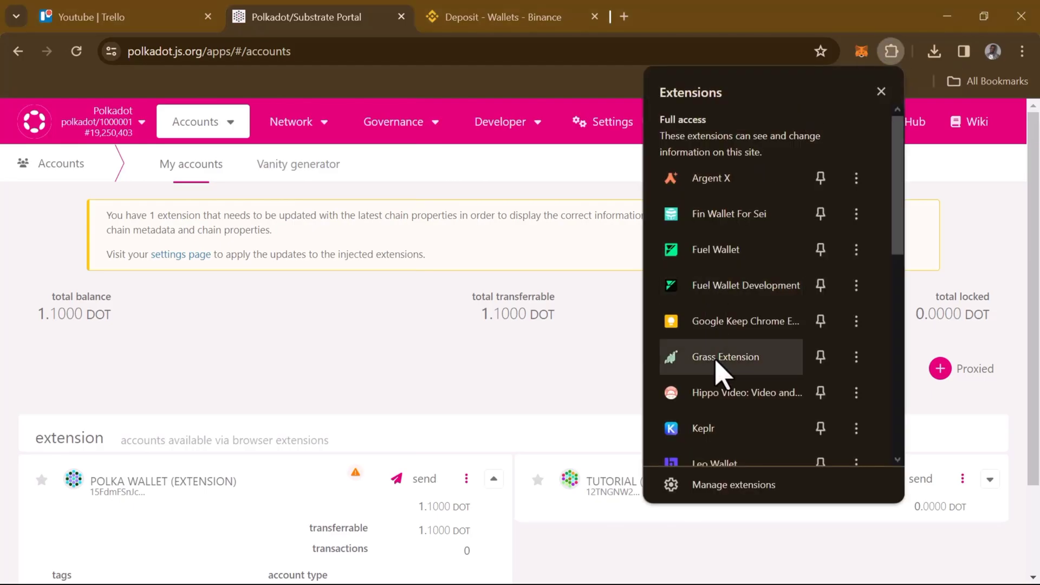
{"action": "scroll", "coordinate": [716, 362], "scroll_direction": "down", "scroll_amount": 5}
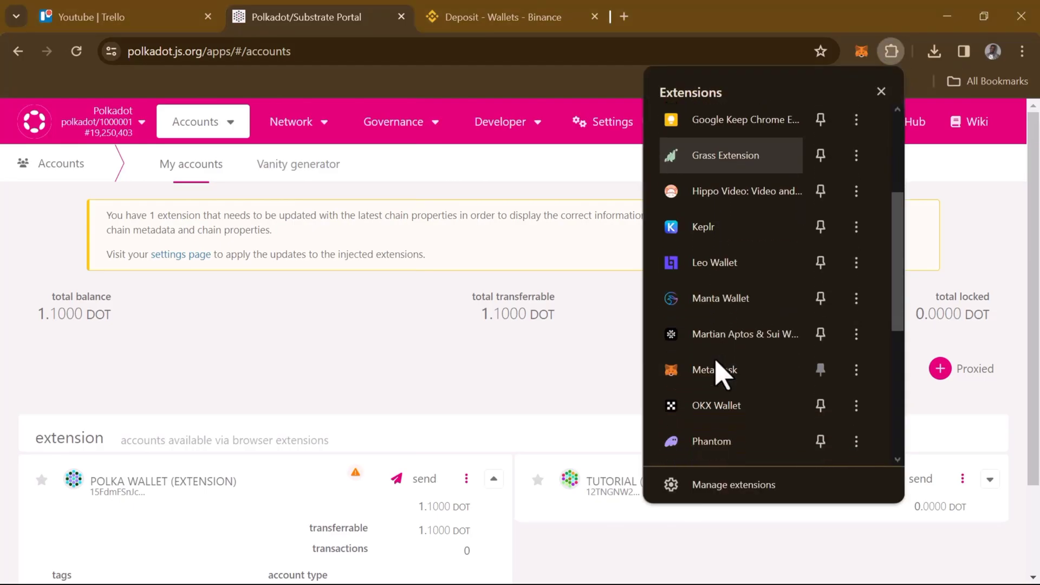
{"action": "scroll", "coordinate": [719, 425], "scroll_direction": "down", "scroll_amount": 2}
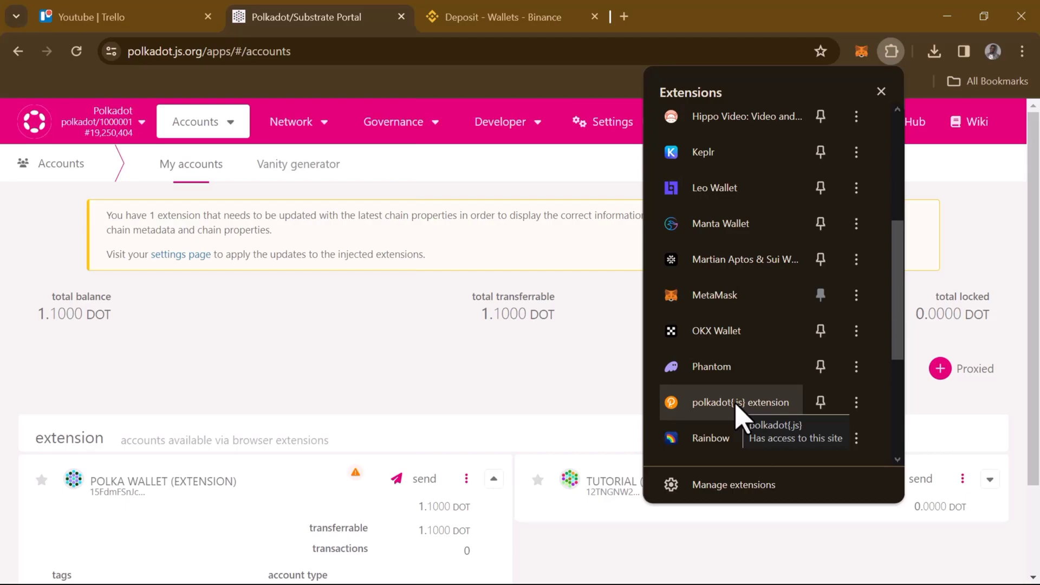
{"action": "left_click", "coordinate": [740, 404]}
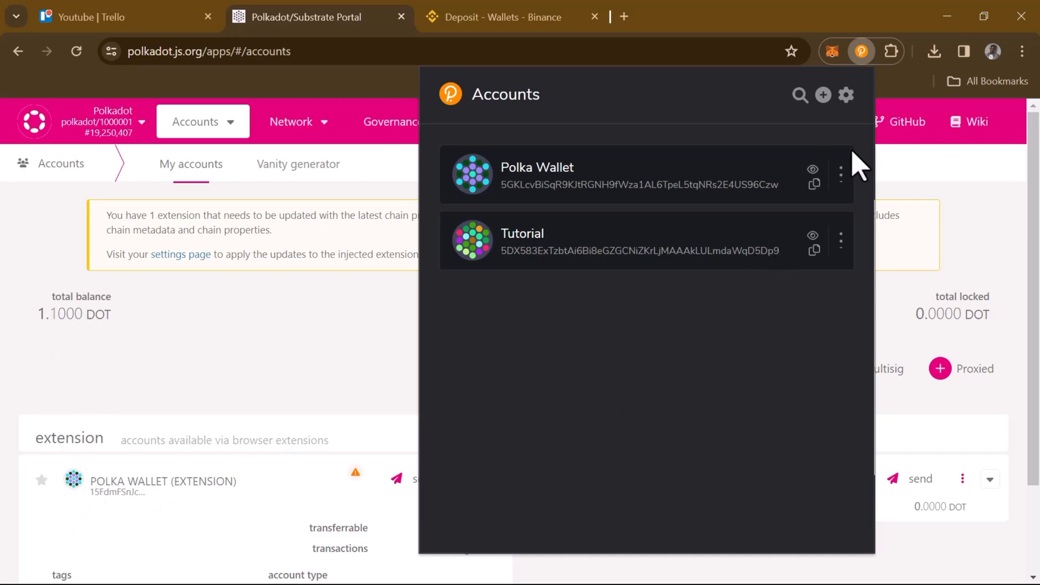
{"action": "left_click", "coordinate": [841, 174]}
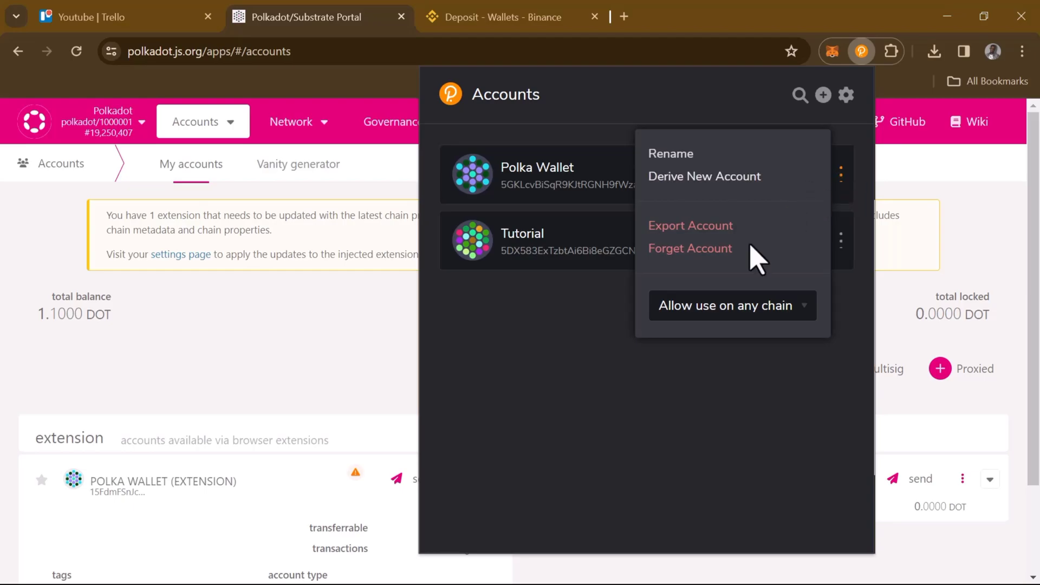
{"action": "left_click", "coordinate": [768, 320]}
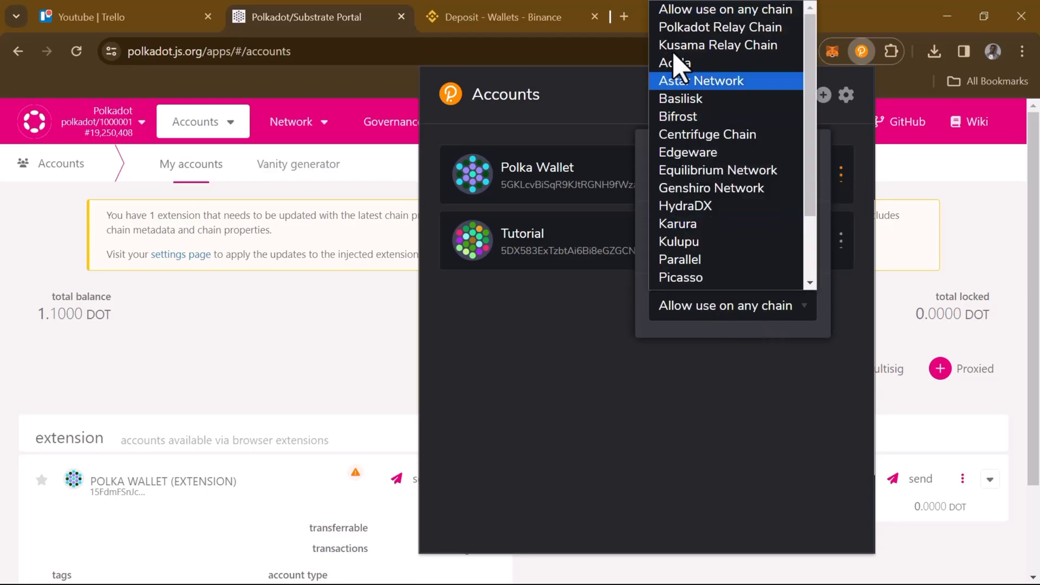
{"action": "left_click", "coordinate": [702, 30]}
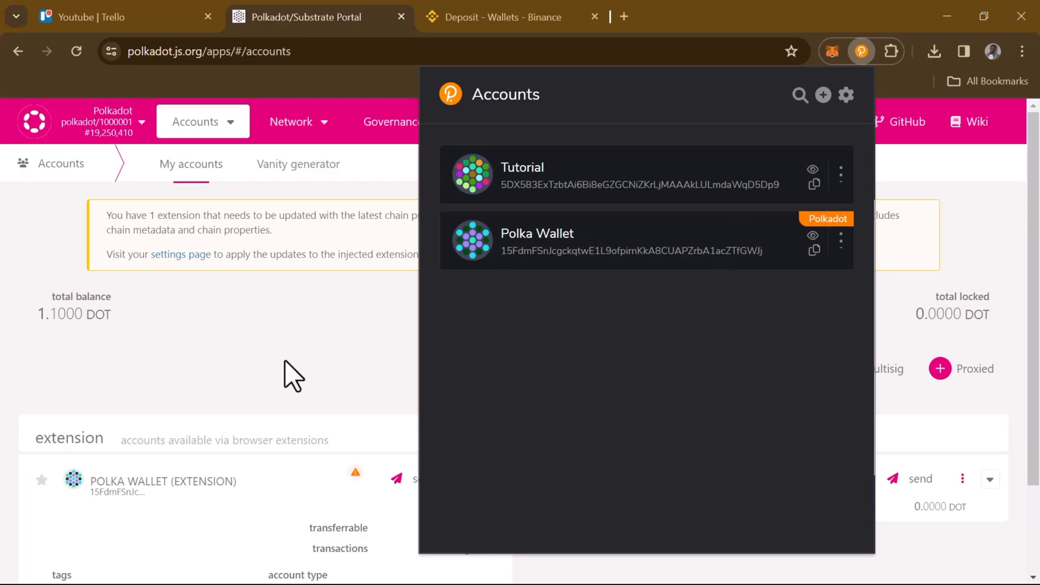
{"action": "left_click", "coordinate": [293, 377]}
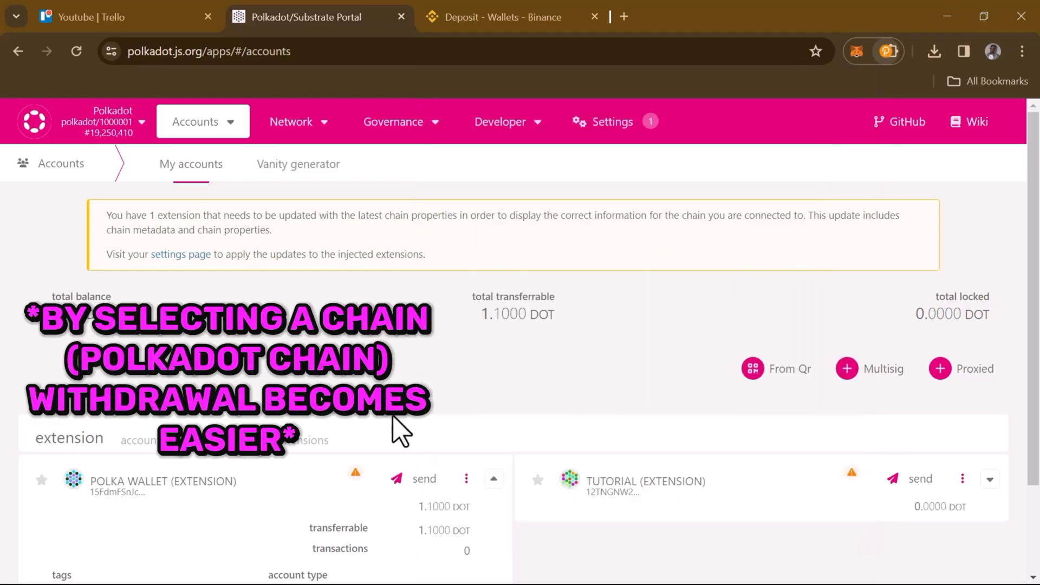
Step: Close Polka Wallet's send funds form unsent and switch to the Binance dashboard tab
{"action": "left_click", "coordinate": [403, 490]}
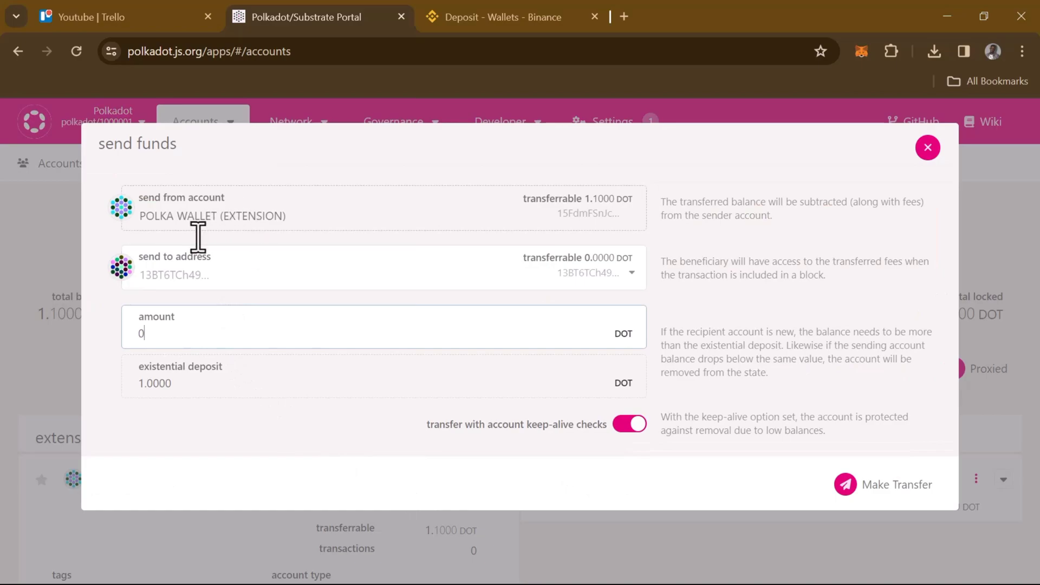
{"action": "left_click", "coordinate": [177, 310]}
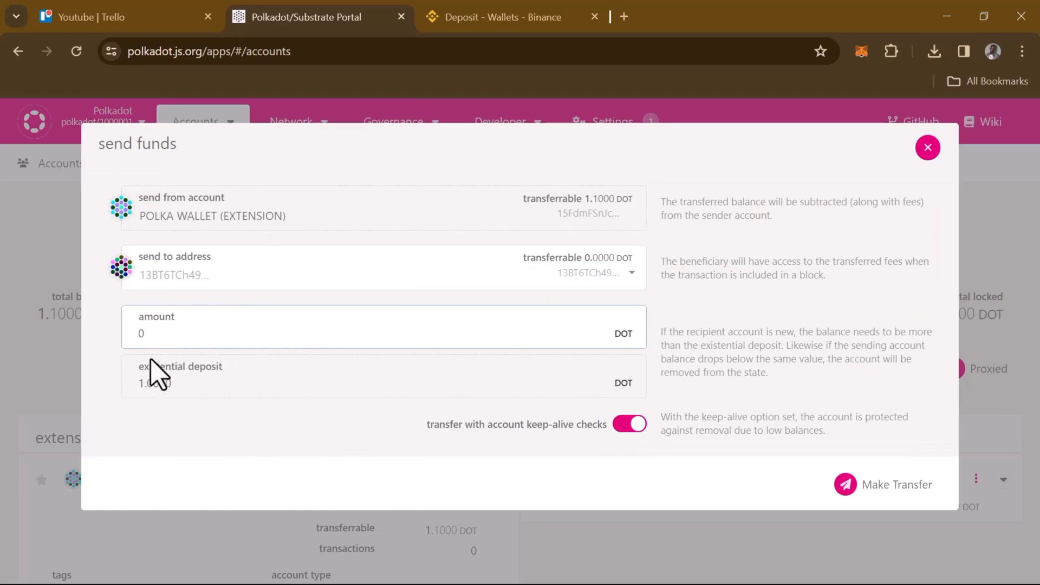
{"action": "left_click", "coordinate": [928, 148]}
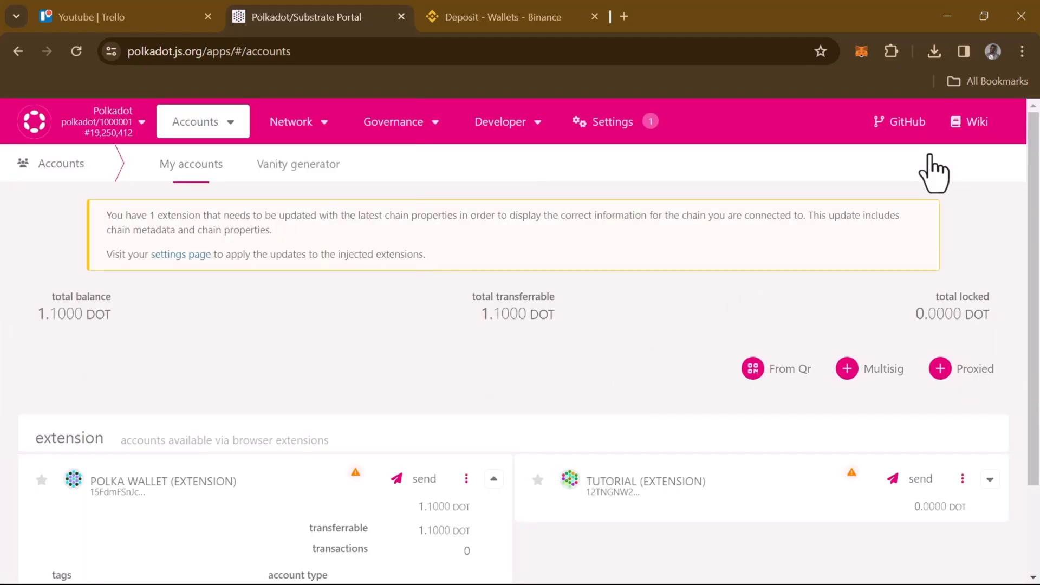
{"action": "key", "text": "ctrl+Tab"}
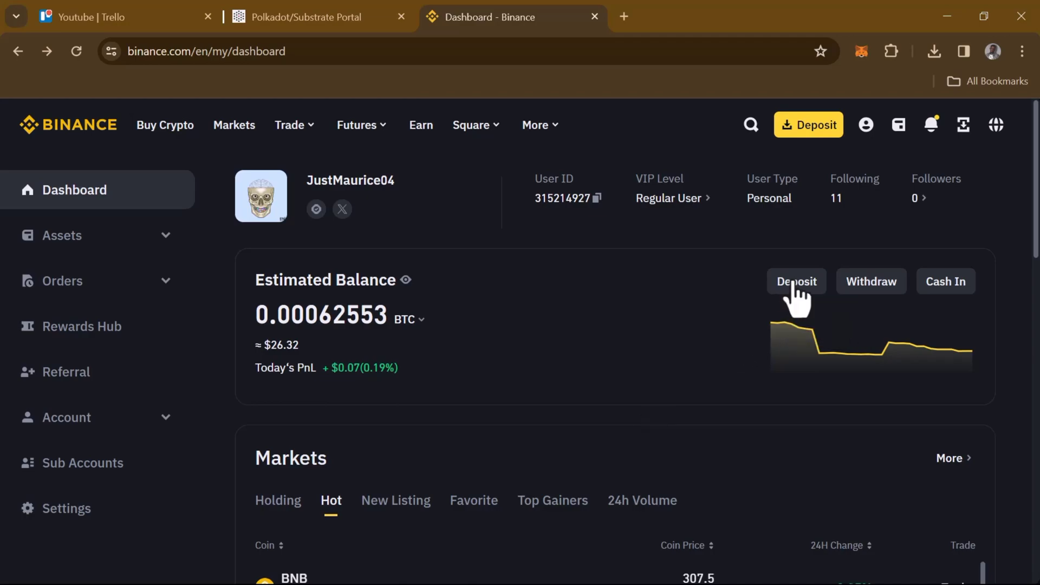
Step: Choose Deposit Crypto and search 'dot' to pick DOT Polkadot as the deposit coin
{"action": "double_click", "coordinate": [280, 346]}
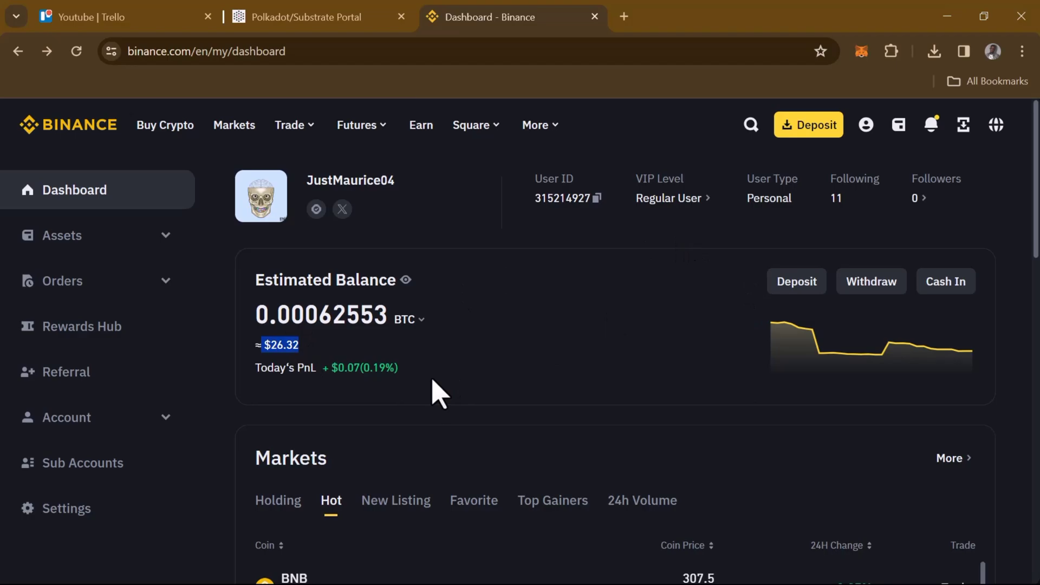
{"action": "left_click", "coordinate": [805, 283]}
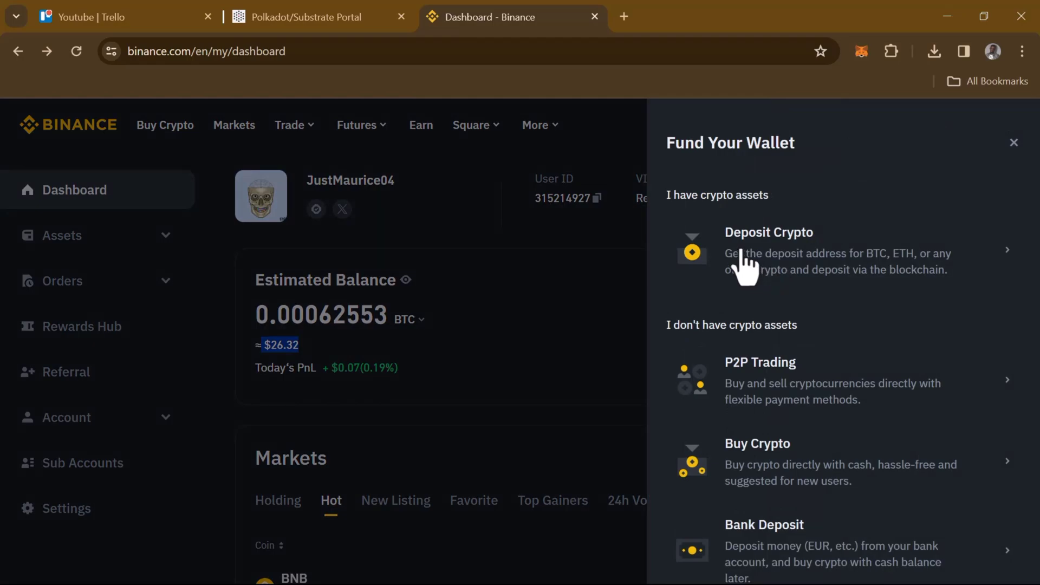
{"action": "left_click", "coordinate": [828, 274]}
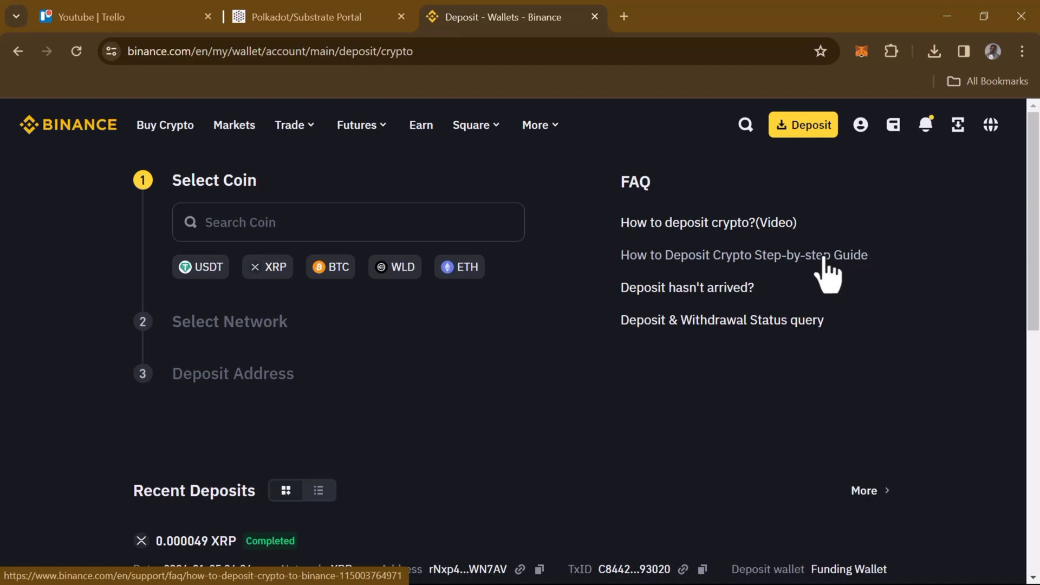
{"action": "left_click", "coordinate": [436, 239]}
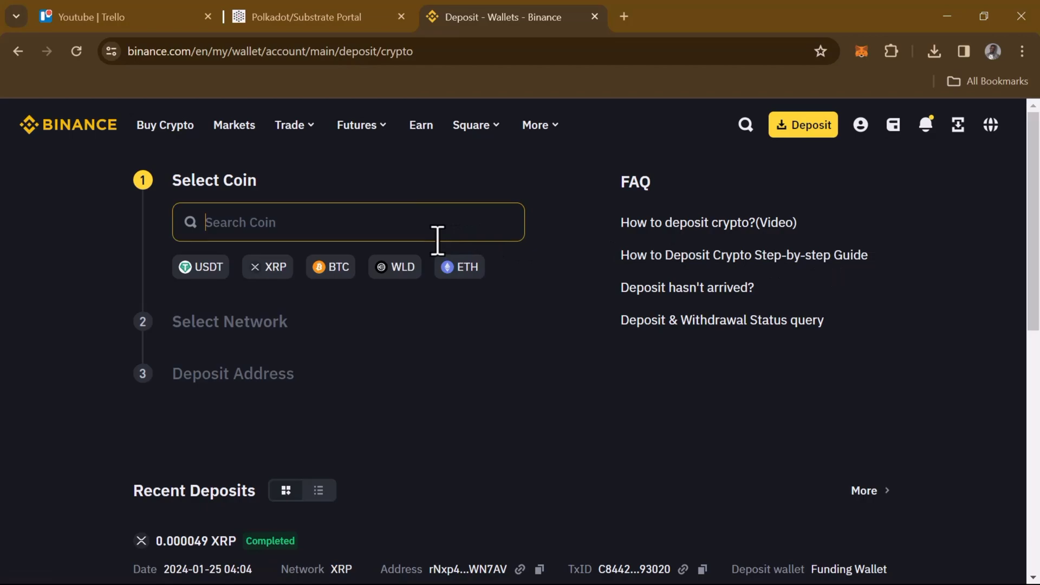
{"action": "type", "text": "dot"}
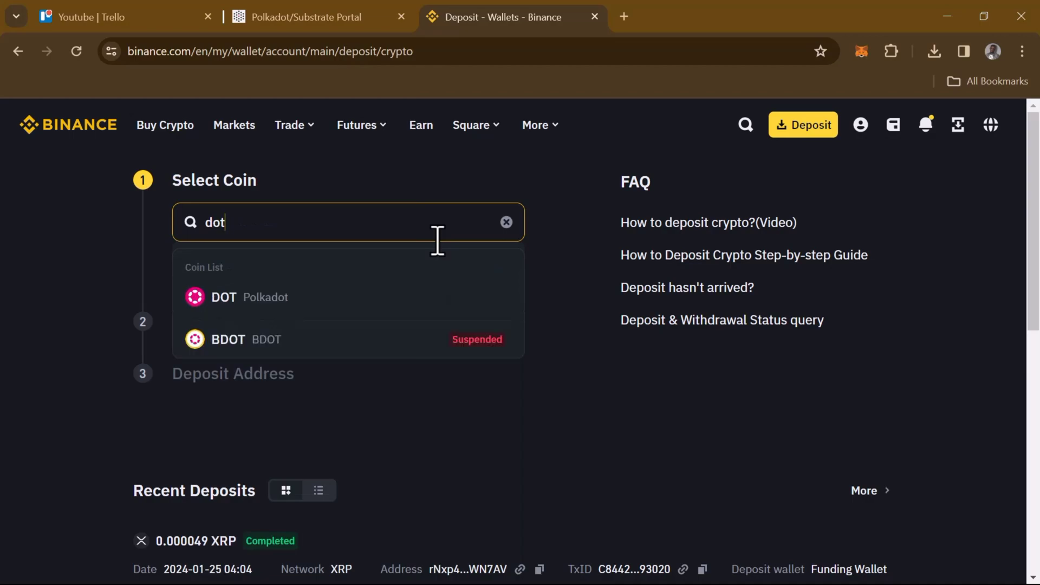
{"action": "left_click", "coordinate": [247, 302]}
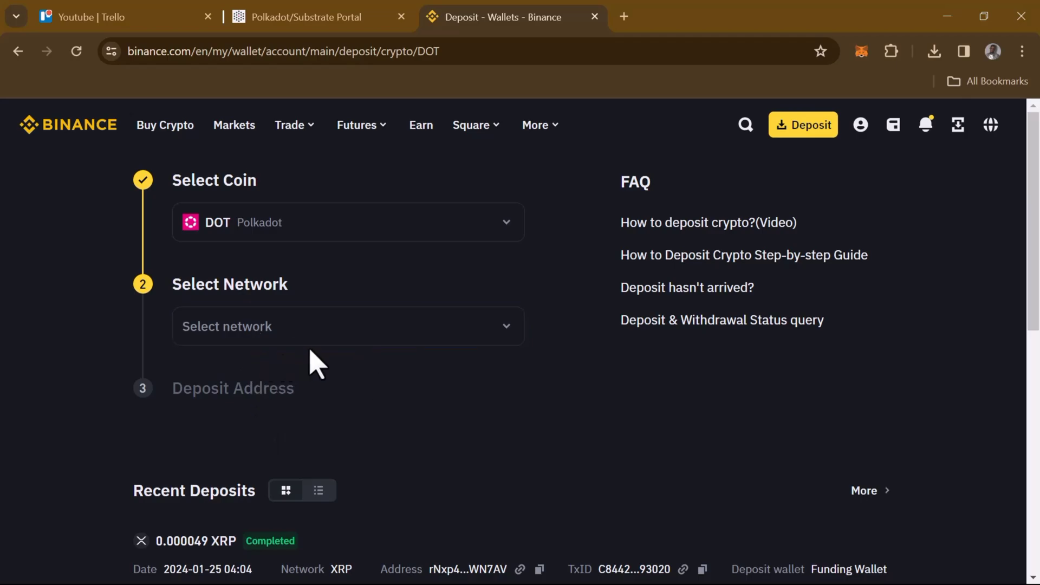
Step: Select the DOT Polkadot network, accept the warning, and copy the DOT deposit address
{"action": "left_click", "coordinate": [327, 346]}
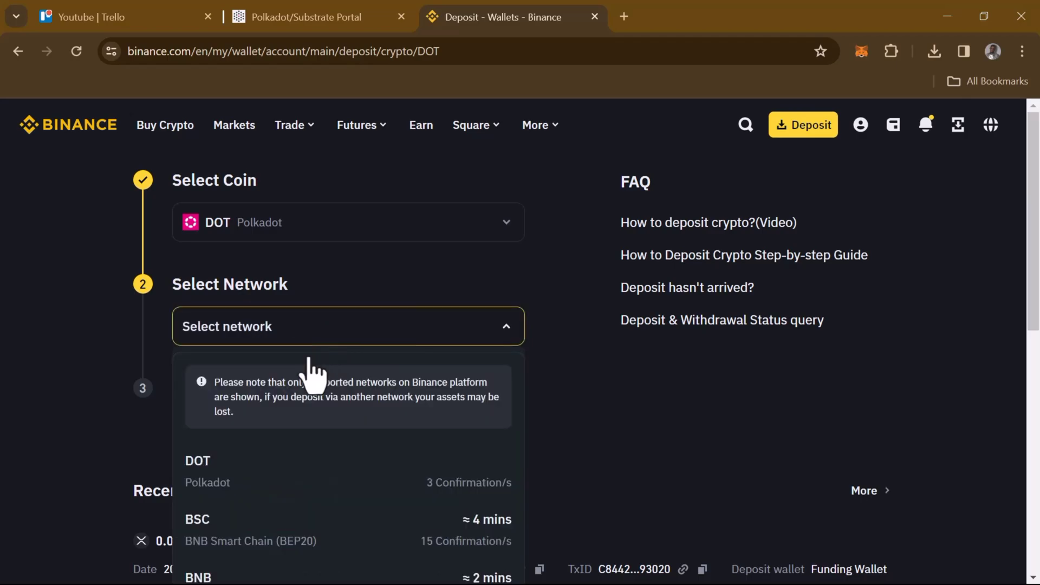
{"action": "left_click", "coordinate": [344, 489]}
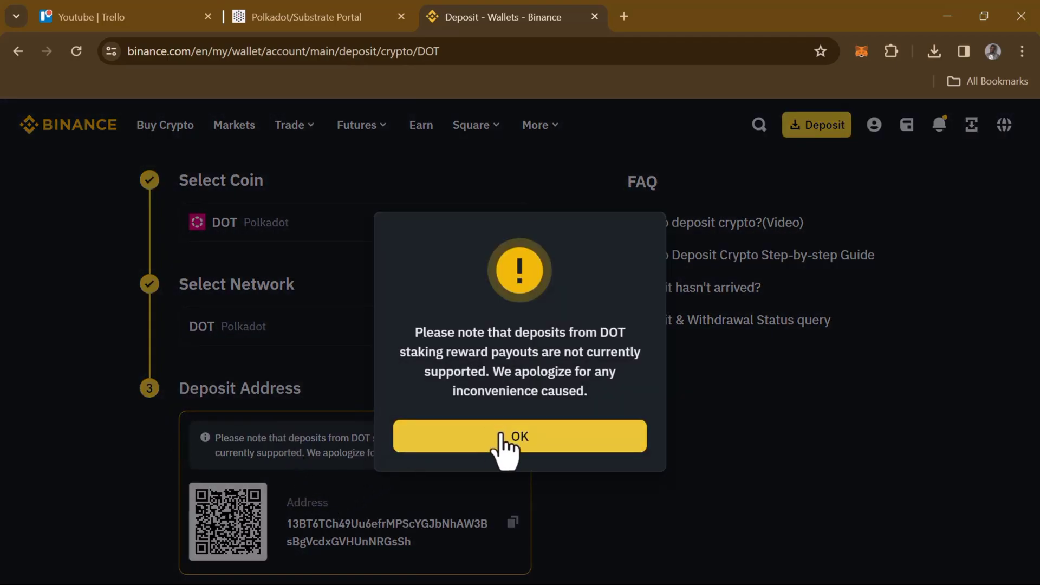
{"action": "left_click", "coordinate": [501, 440]}
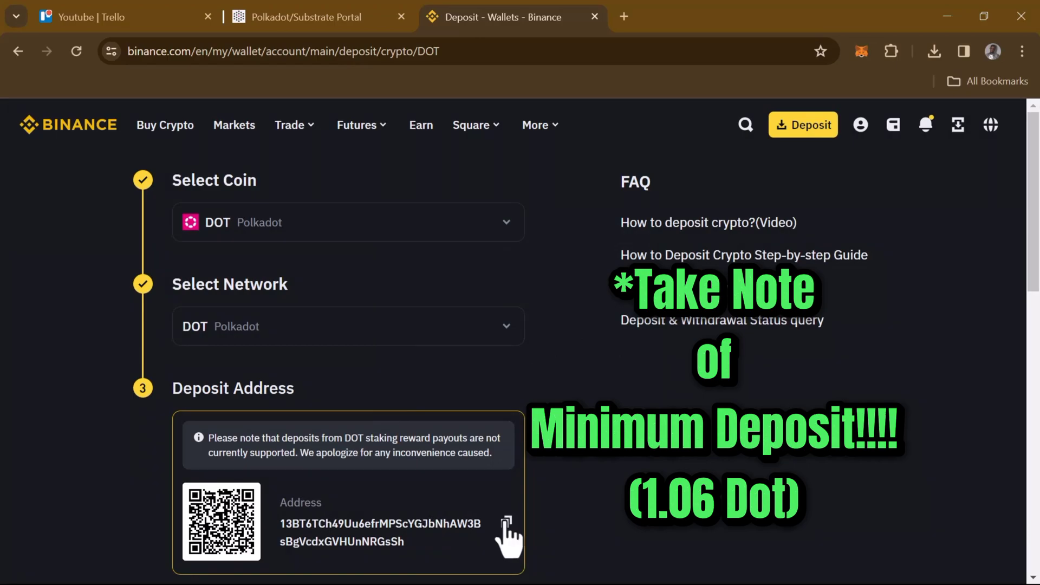
{"action": "left_click", "coordinate": [505, 521]}
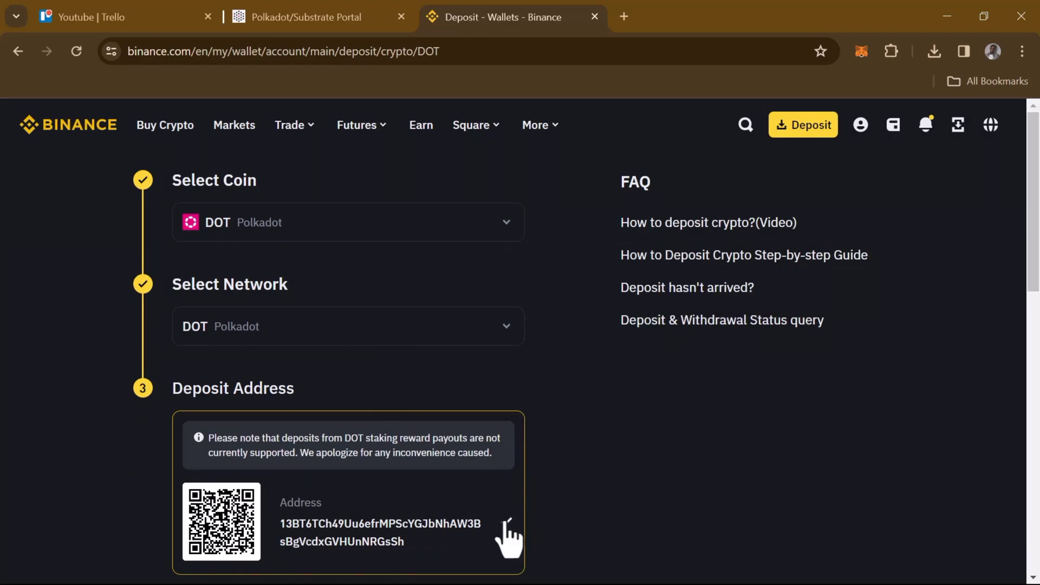
{"action": "left_click", "coordinate": [281, 22]}
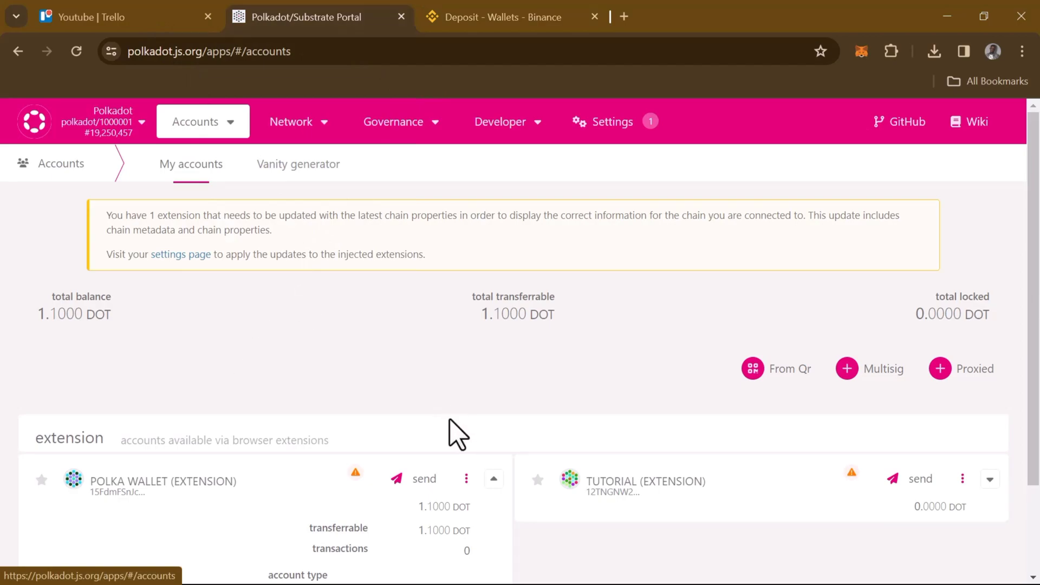
Step: Send 1.05 DOT from POLKA WALLET to the pasted Binance deposit address via Make Transfer
{"action": "left_click", "coordinate": [414, 479]}
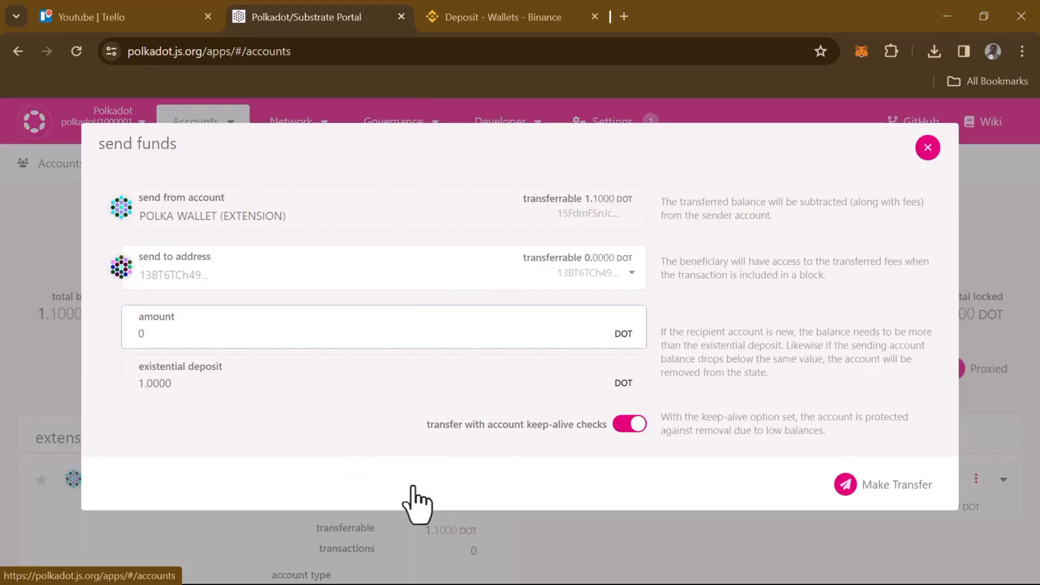
{"action": "left_click", "coordinate": [290, 273]}
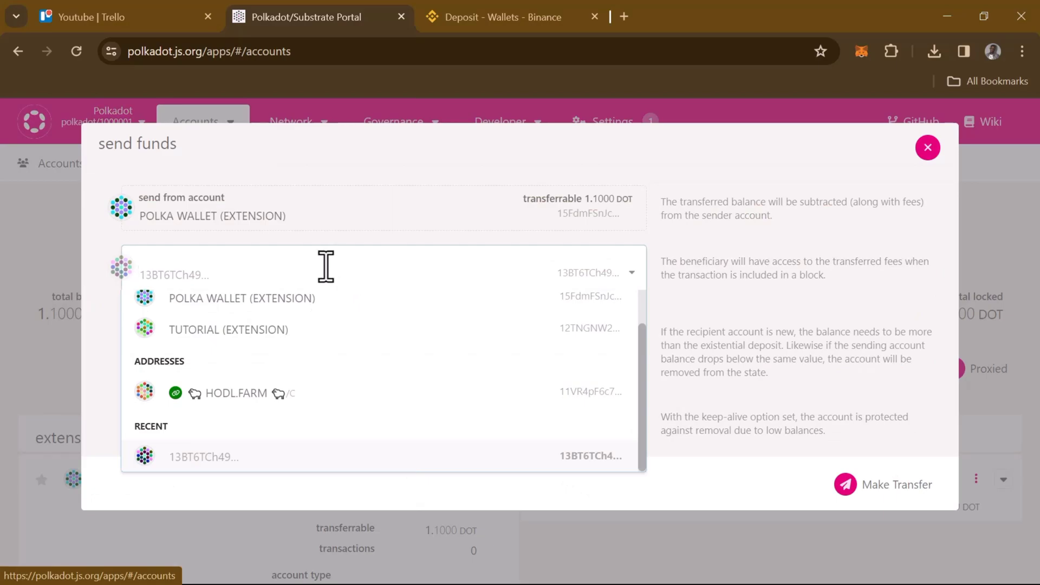
{"action": "key", "text": "ctrl+v"}
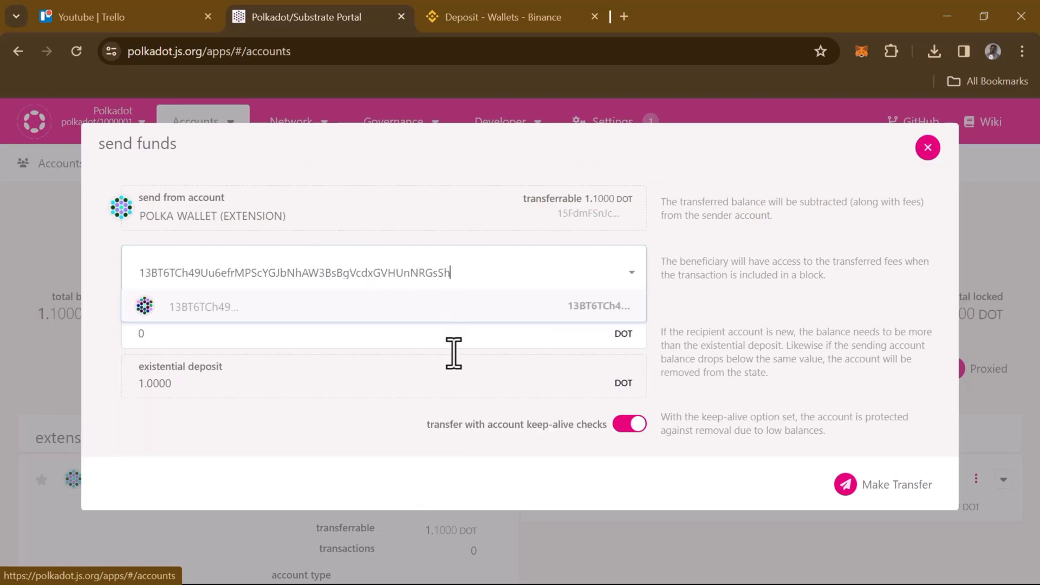
{"action": "key", "text": "Return"}
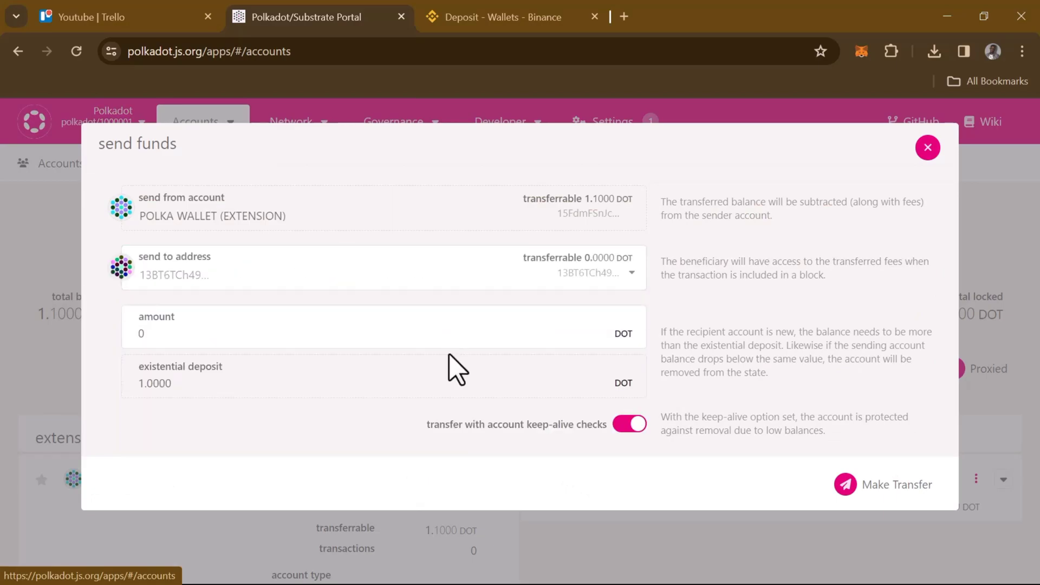
{"action": "left_click", "coordinate": [425, 332]}
{"action": "key", "text": "BackSpace"}
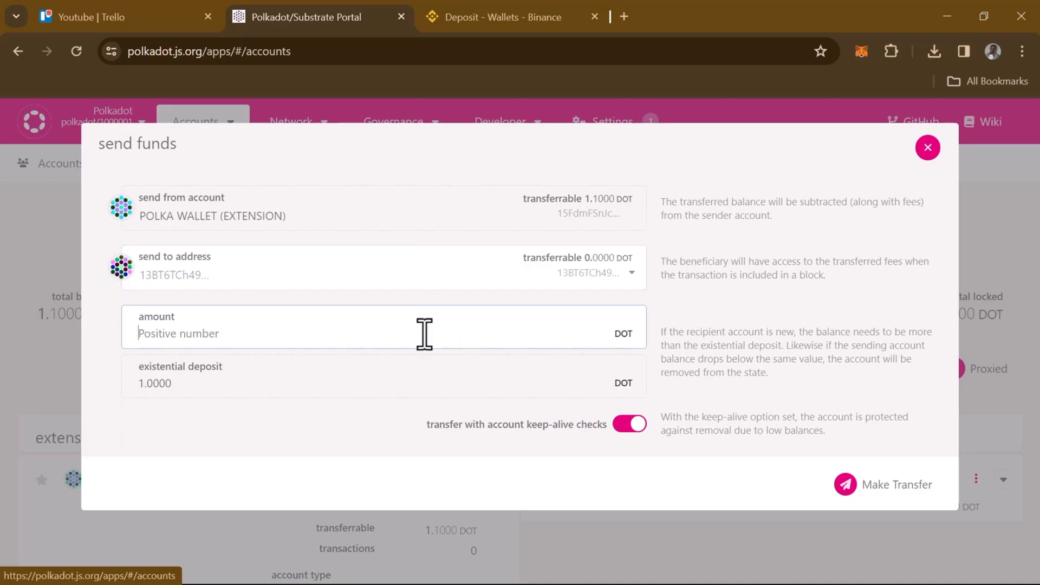
{"action": "type", "text": "1.07"}
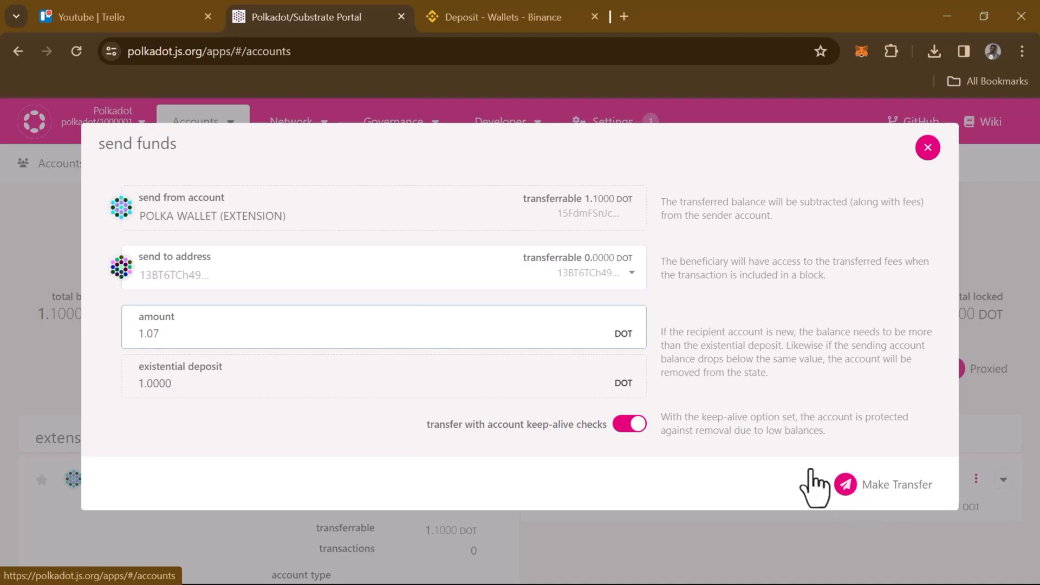
{"action": "key", "text": "BackSpace"}
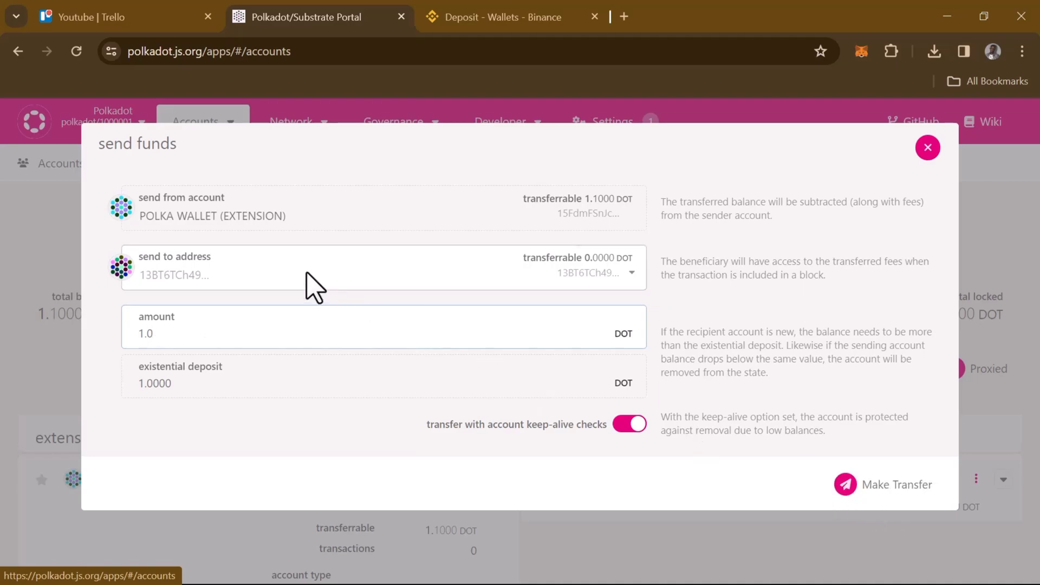
{"action": "type", "text": "5"}
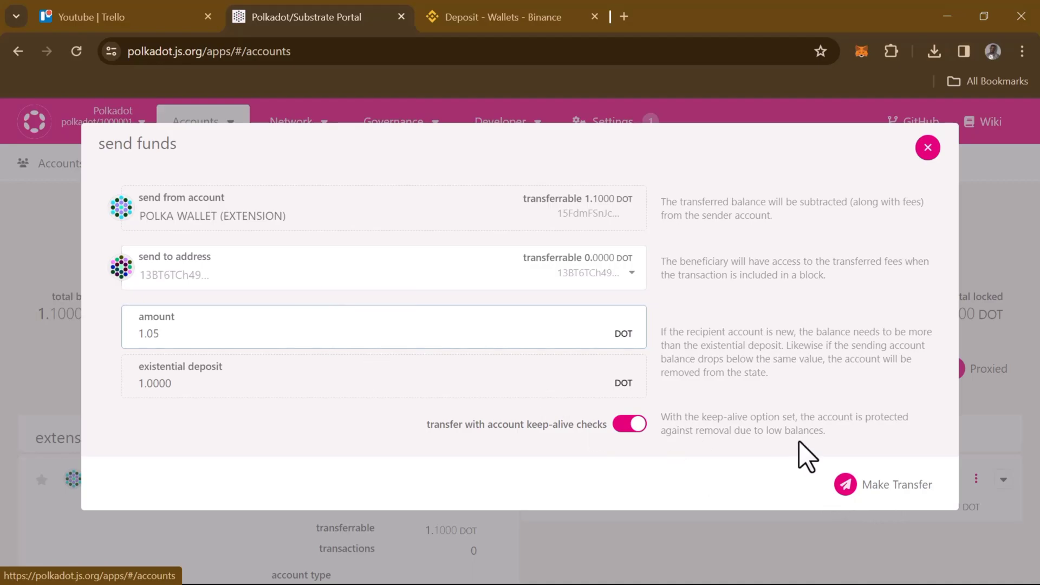
{"action": "left_click", "coordinate": [858, 492]}
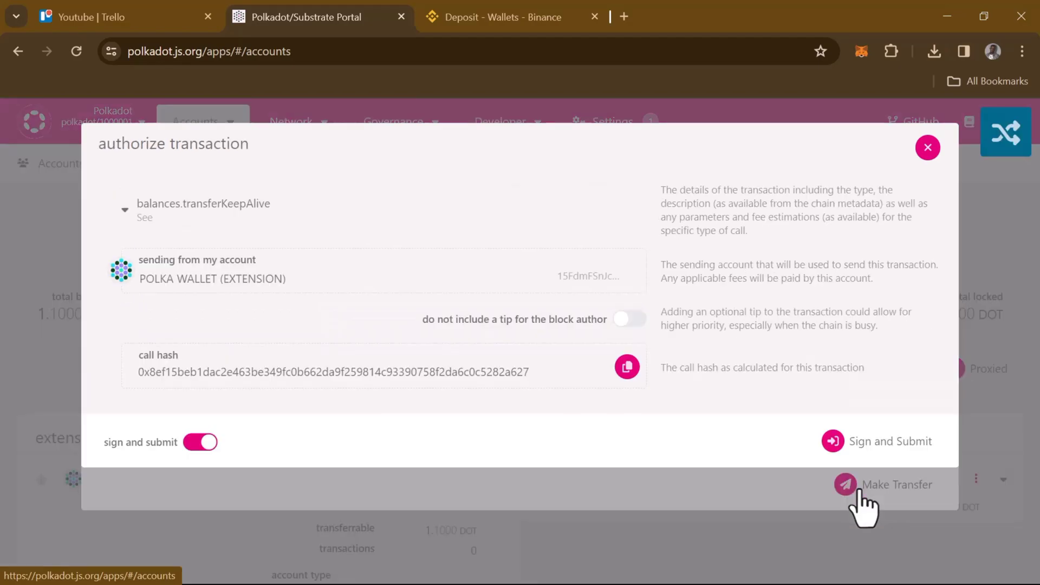
Step: Sign and submit the 1.05 DOT transfer in the extension using the account password
{"action": "left_click", "coordinate": [864, 443]}
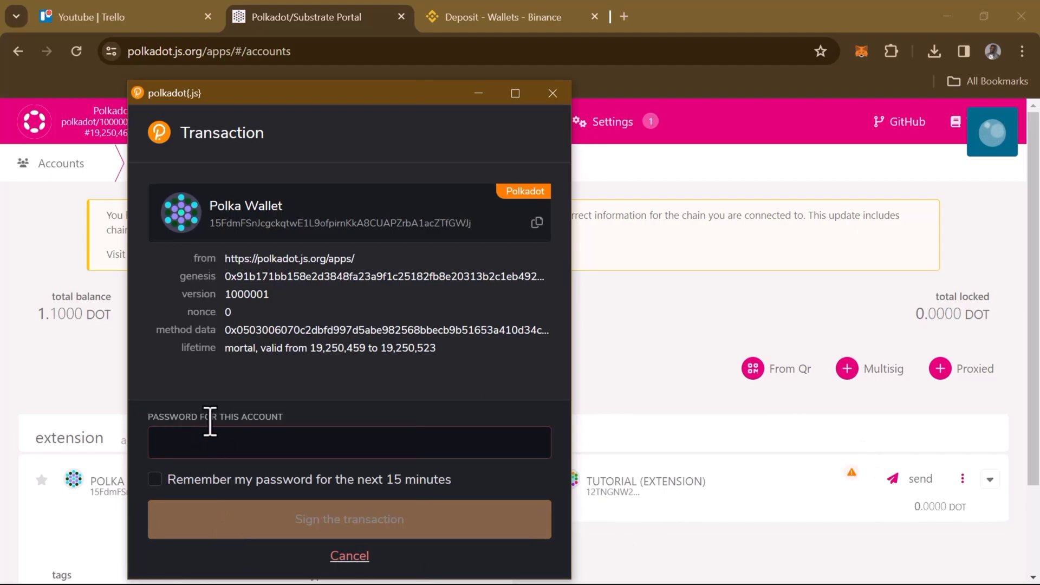
{"action": "left_click", "coordinate": [155, 480]}
{"action": "key", "text": "ctrl+v"}
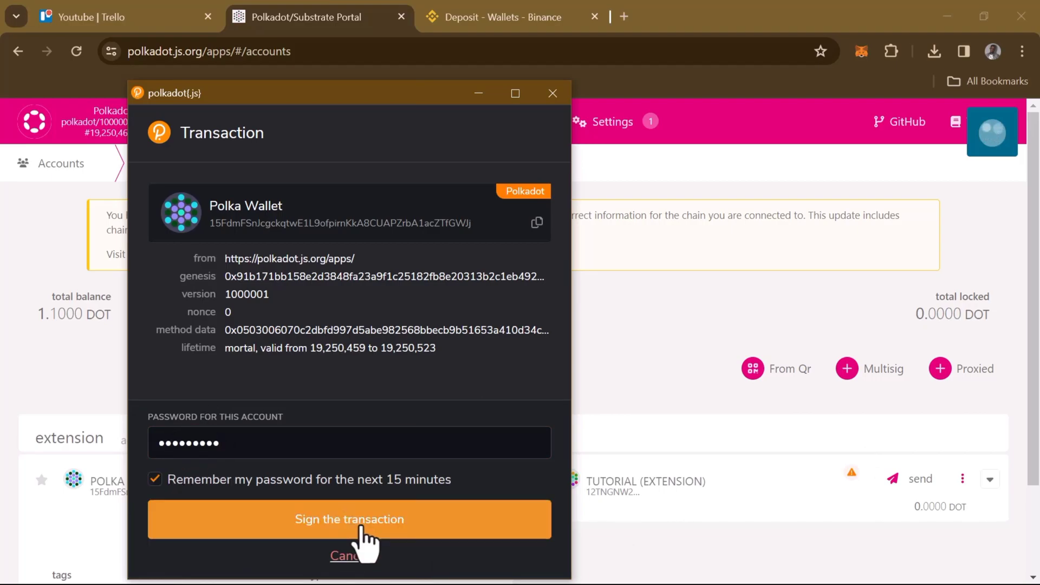
{"action": "left_click", "coordinate": [362, 524]}
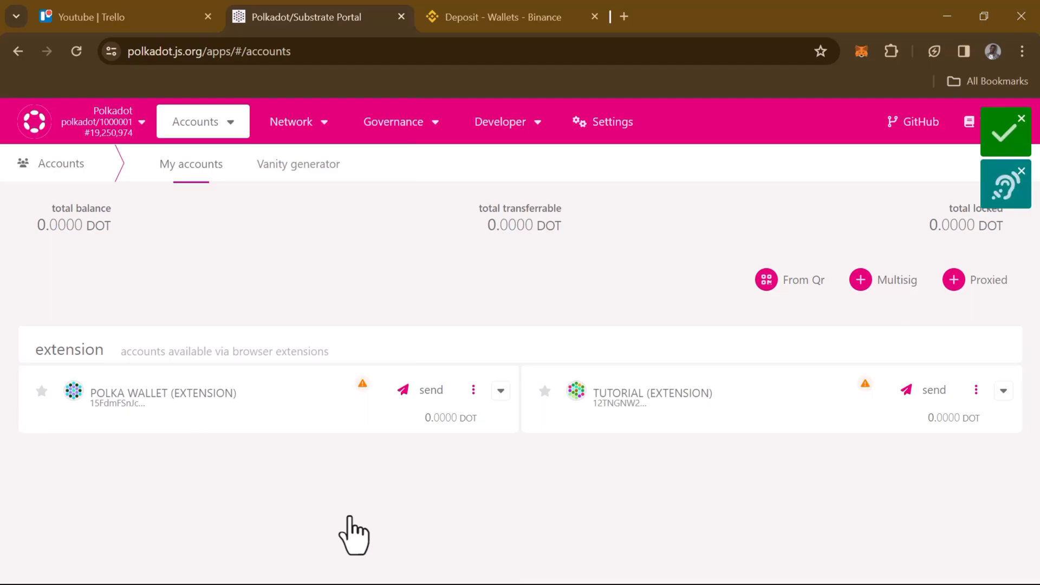
{"action": "mouse_move", "coordinate": [1011, 149]}
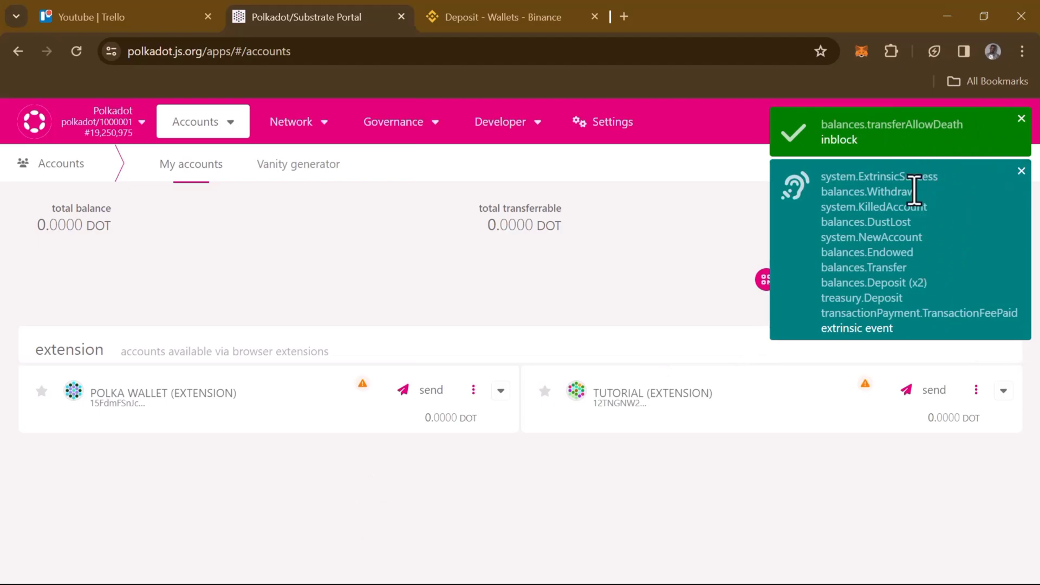
Step: Open Binance Assets from the profile menu to confirm 1.16906966 DOT in My Assets
{"action": "left_click", "coordinate": [517, 17]}
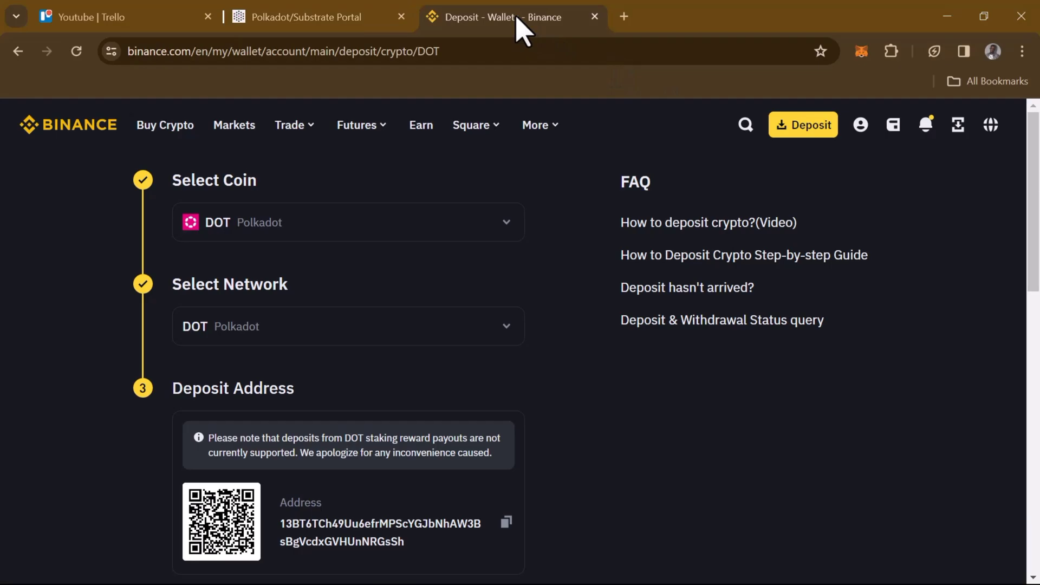
{"action": "mouse_move", "coordinate": [860, 135]}
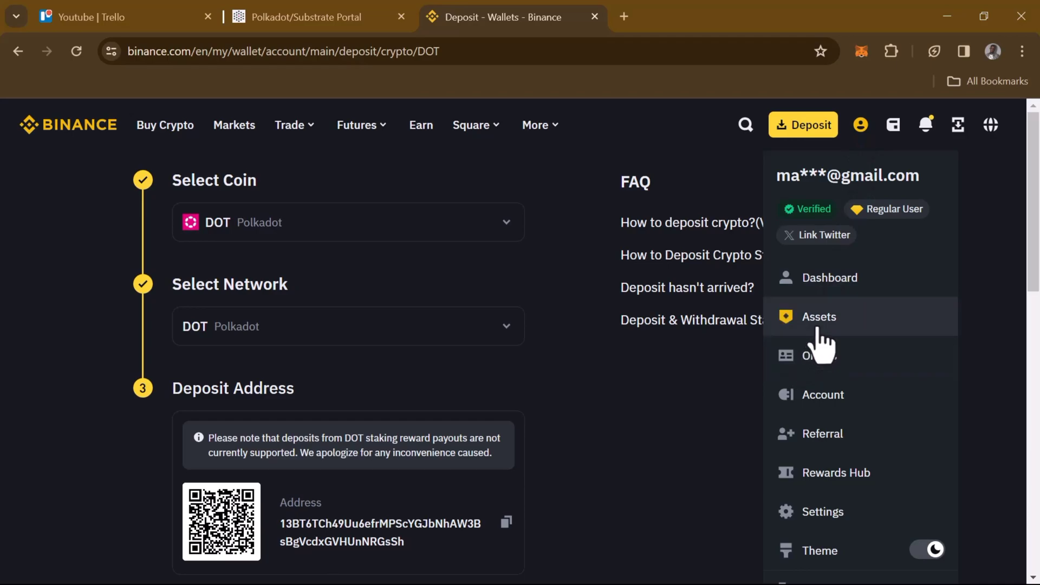
{"action": "left_click", "coordinate": [821, 320]}
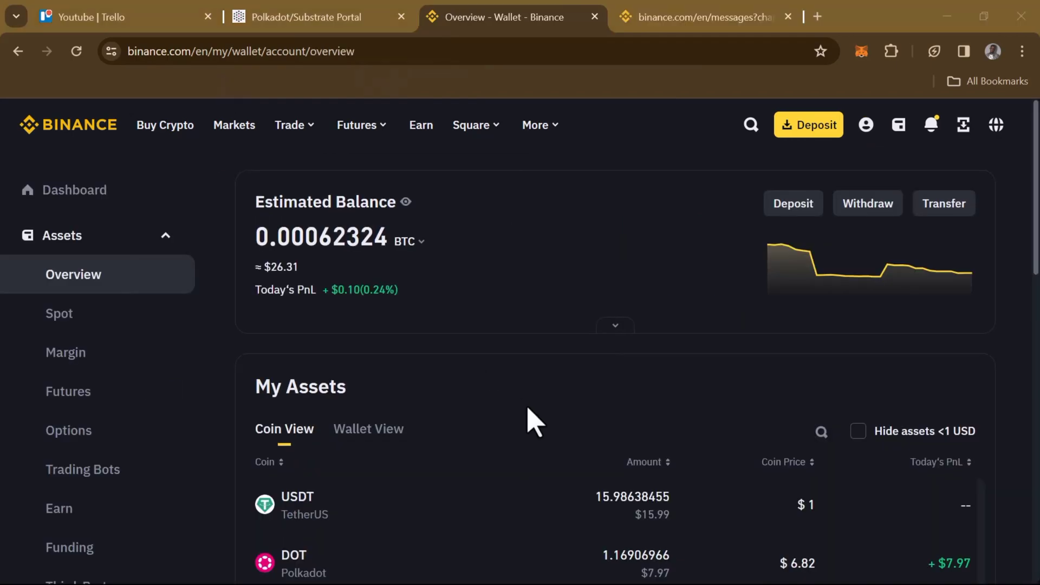
{"action": "scroll", "coordinate": [534, 423], "scroll_direction": "down", "scroll_amount": 15}
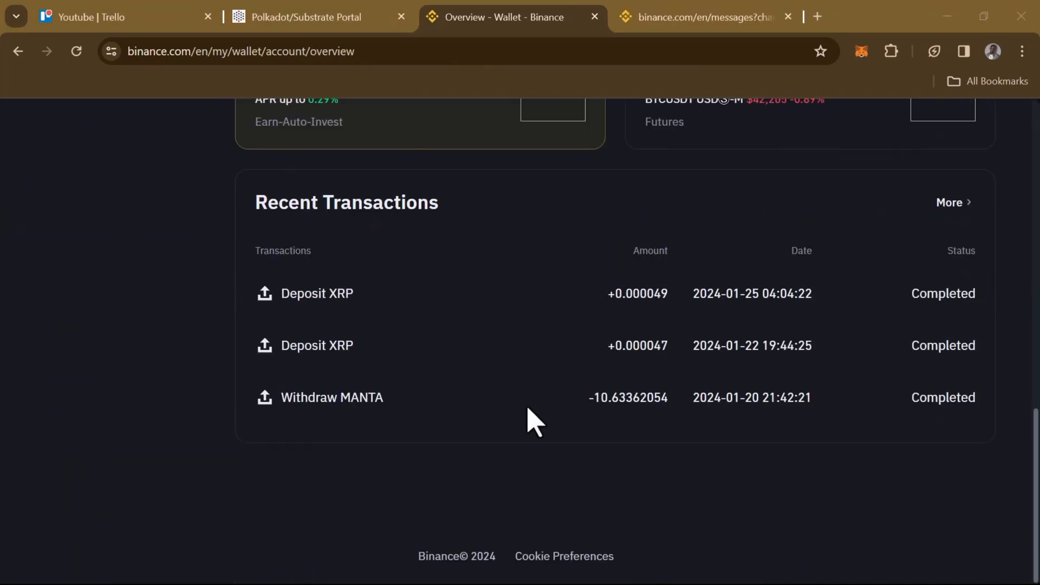
{"action": "scroll", "coordinate": [534, 423], "scroll_direction": "up", "scroll_amount": 10}
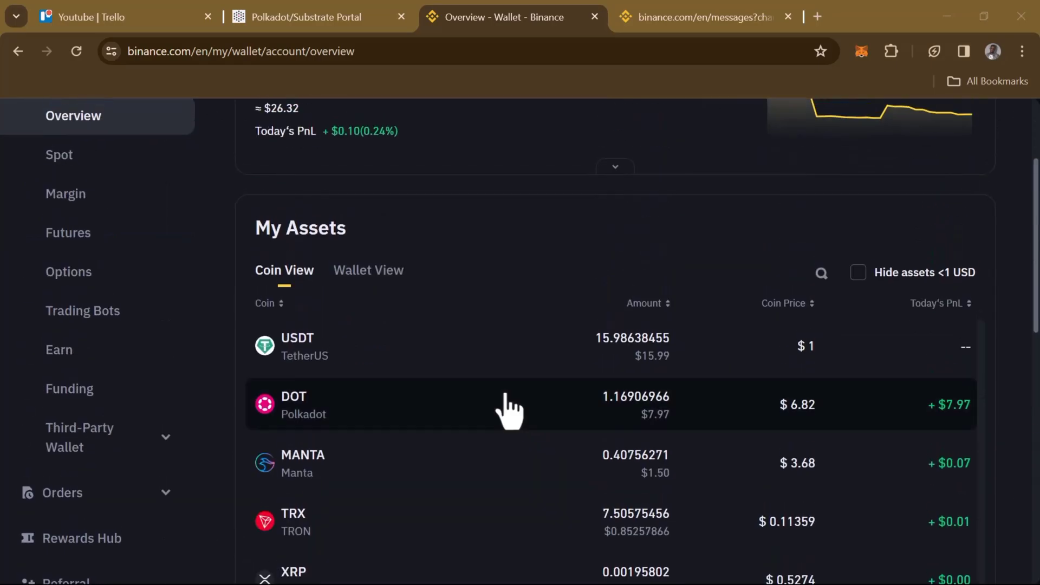